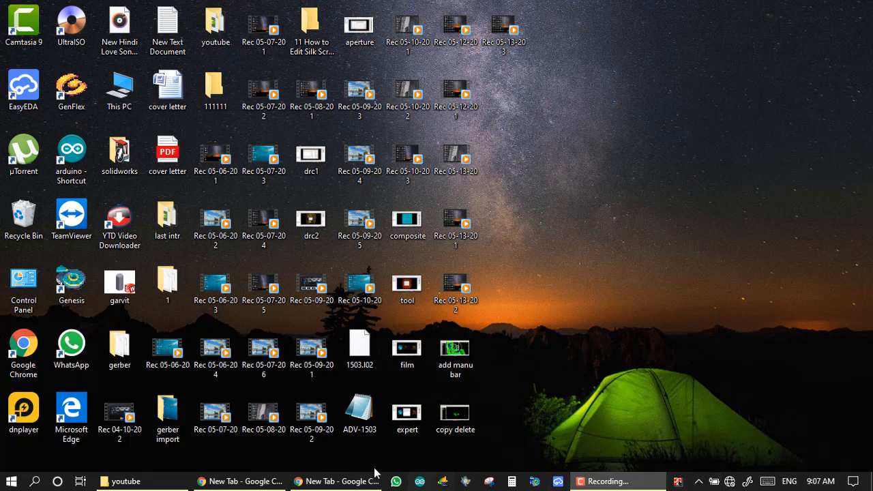
Step: Switch to CAM350 and set the design units to Metric (mm)
{"action": "left_click", "coordinate": [465, 482]}
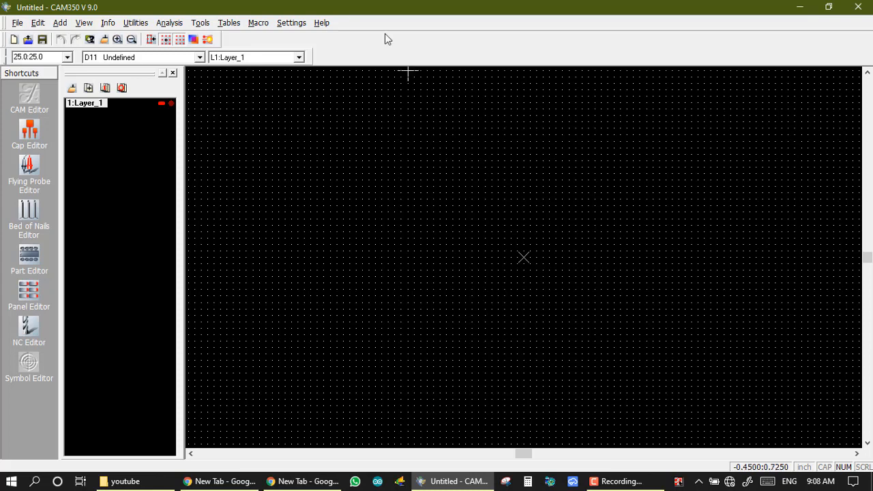
{"action": "left_click", "coordinate": [295, 24]}
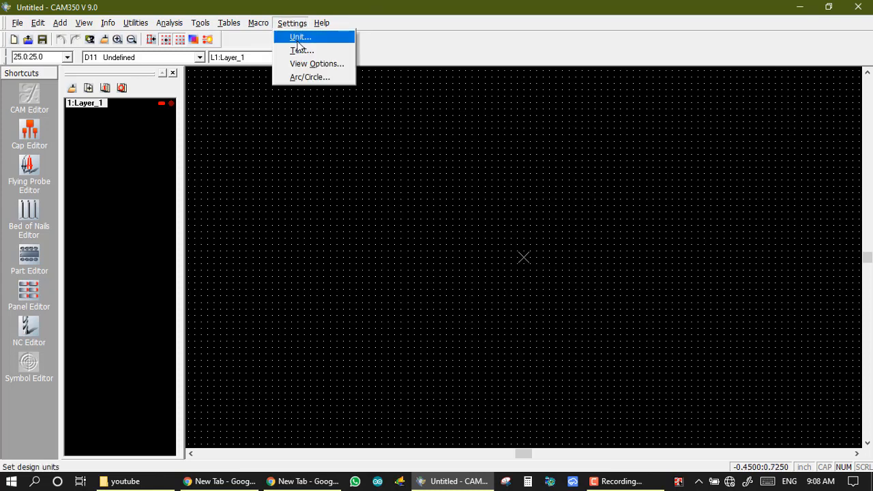
{"action": "left_click", "coordinate": [298, 37]}
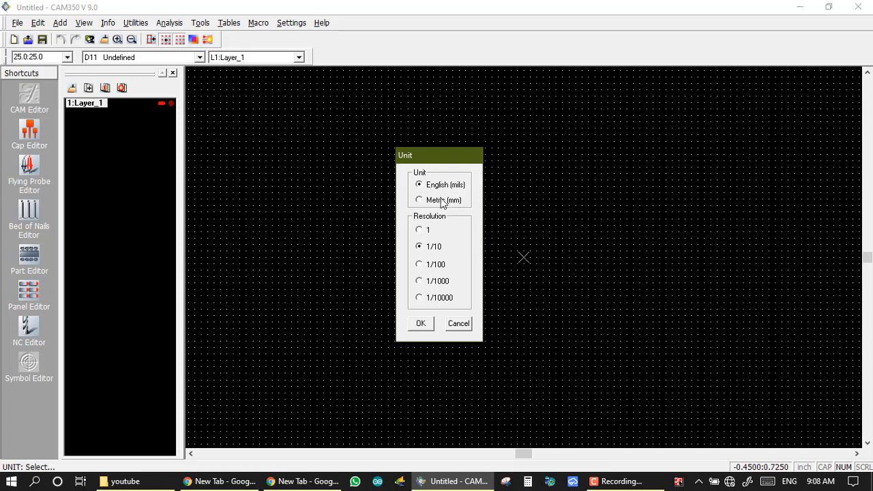
{"action": "left_click", "coordinate": [434, 202]}
{"action": "left_click", "coordinate": [421, 324]}
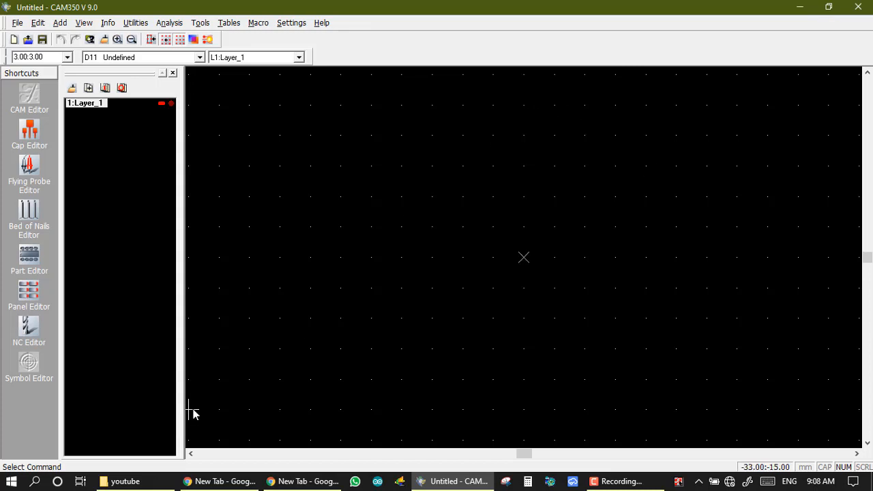
Step: Review the design unit and resolution settings, keeping them as they are
{"action": "left_click", "coordinate": [291, 22]}
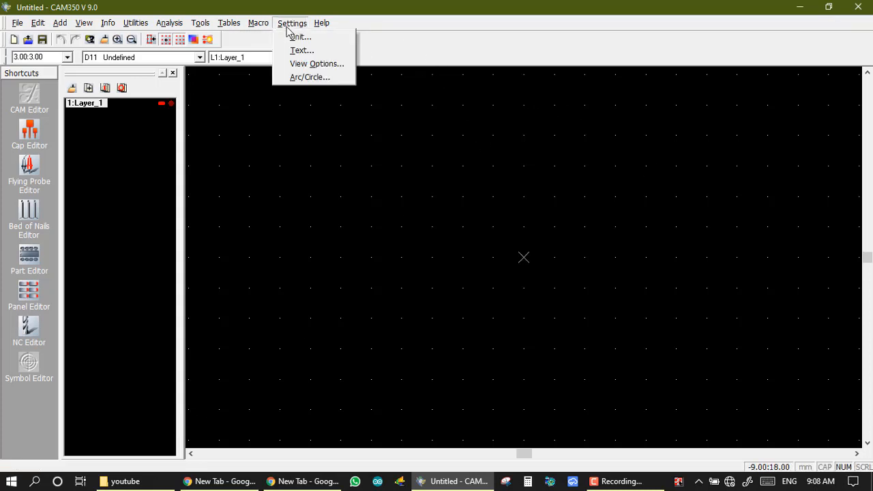
{"action": "left_click", "coordinate": [293, 35]}
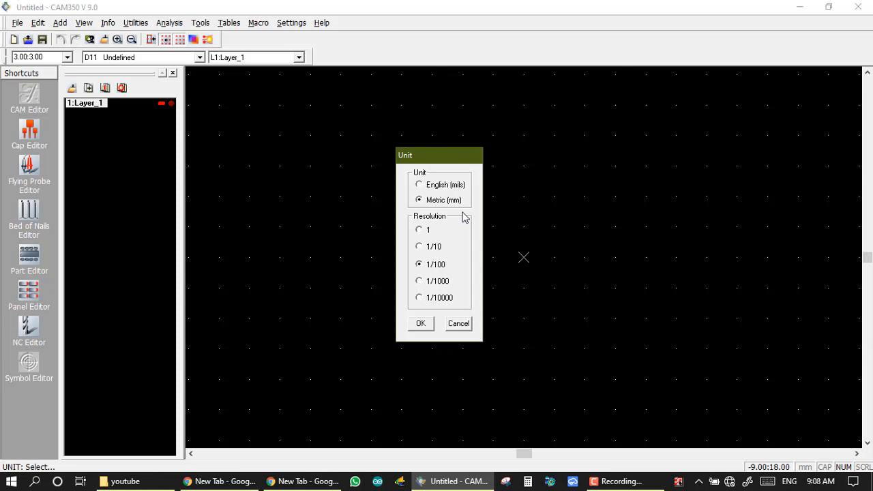
{"action": "left_click", "coordinate": [428, 324]}
{"action": "left_click", "coordinate": [291, 22]}
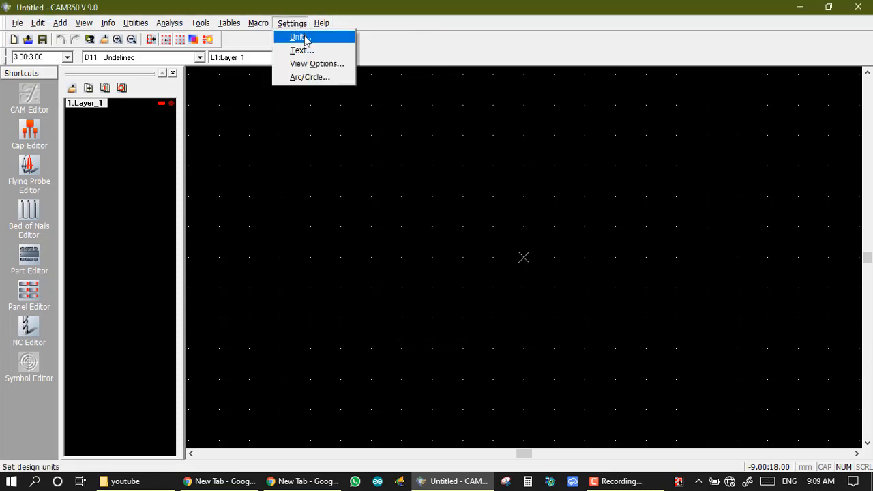
{"action": "left_click", "coordinate": [299, 36]}
{"action": "left_click", "coordinate": [422, 323]}
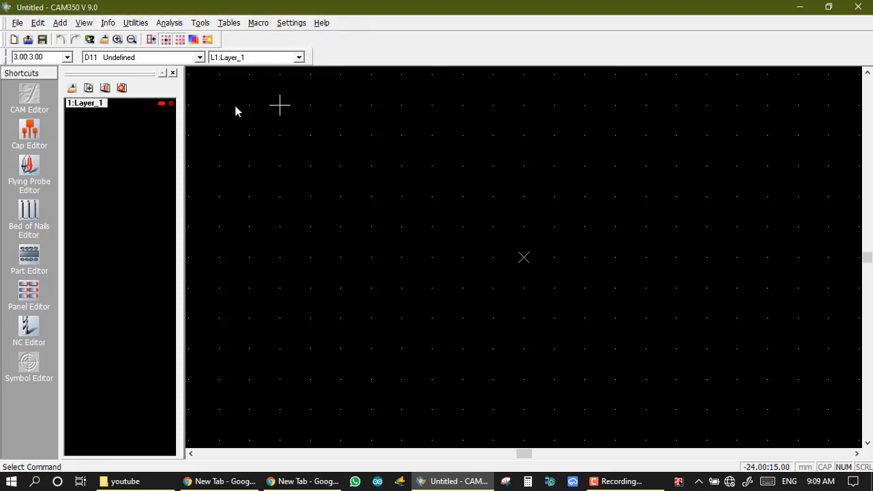
Step: Import the Gerber file 1503.c01 from the cam folder on drive E as layer 1
{"action": "left_click", "coordinate": [17, 23]}
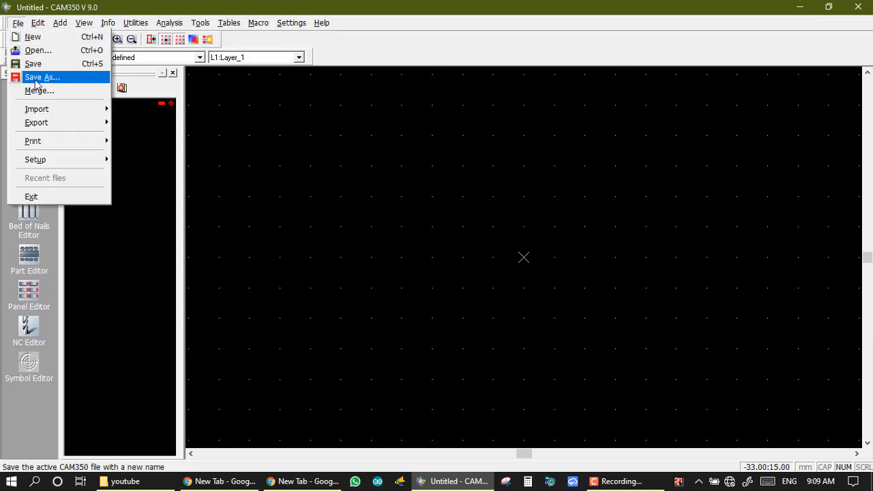
{"action": "mouse_move", "coordinate": [105, 112]}
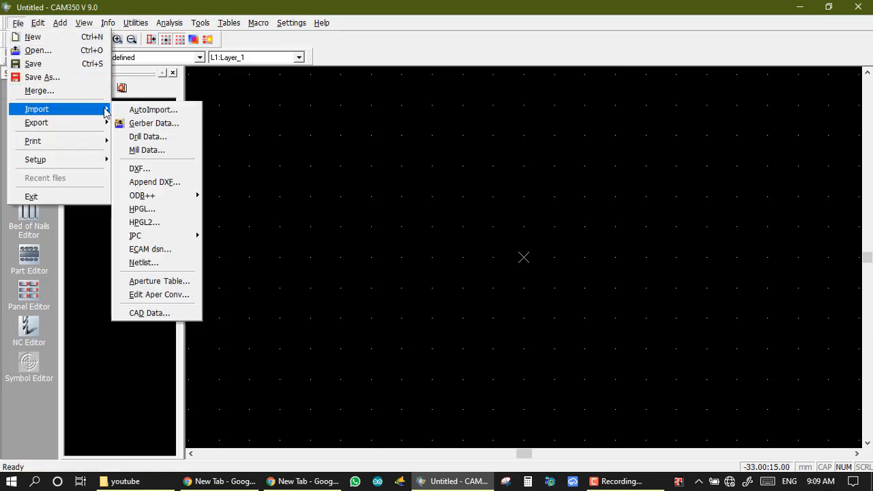
{"action": "left_click", "coordinate": [153, 123]}
{"action": "left_click", "coordinate": [363, 166]}
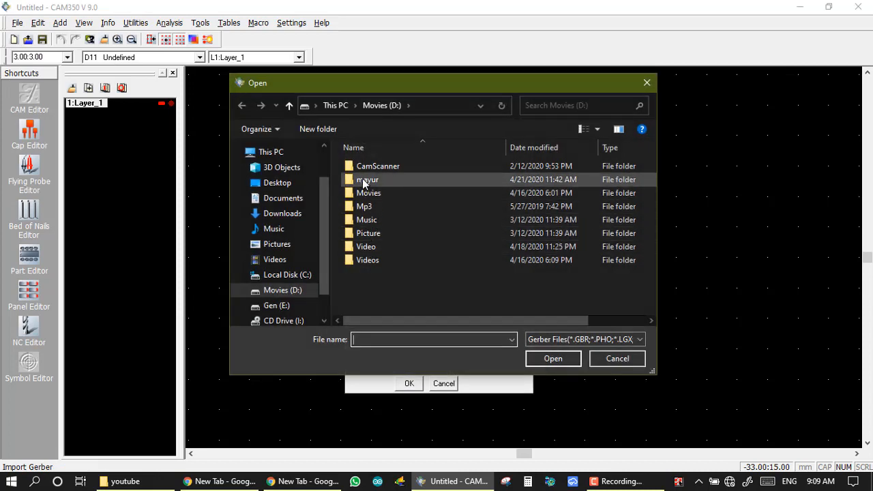
{"action": "left_click", "coordinate": [278, 305]}
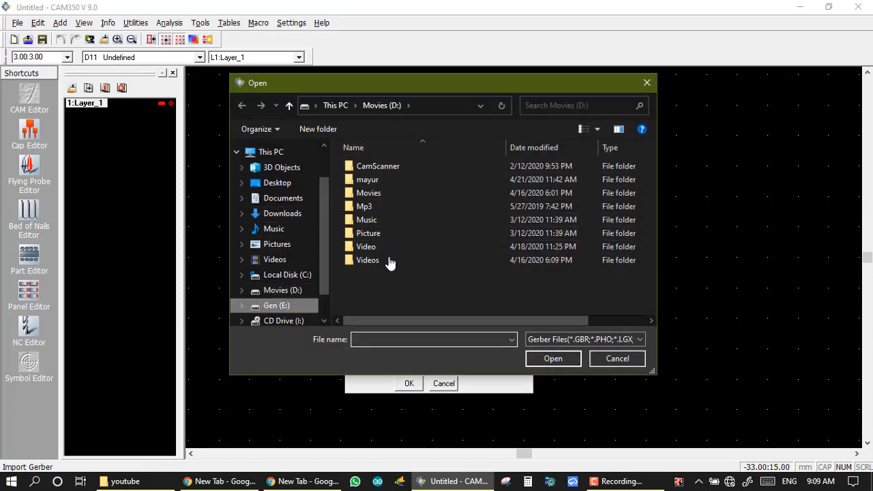
{"action": "double_click", "coordinate": [368, 167]}
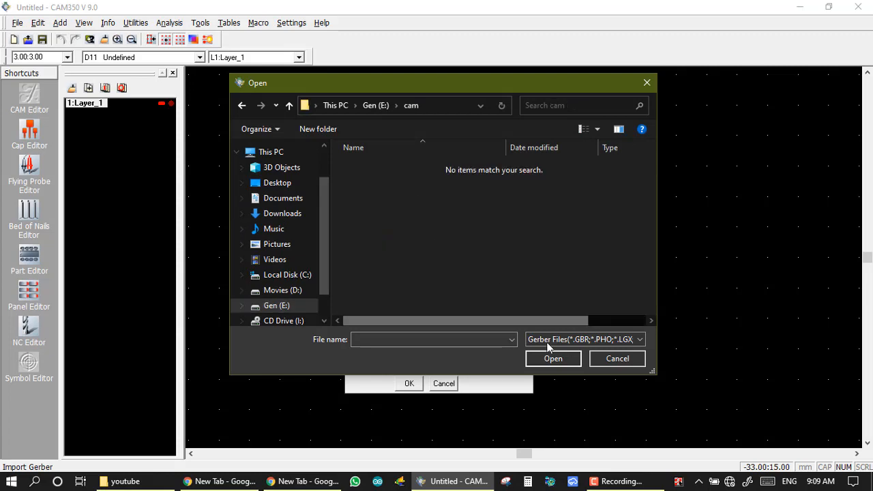
{"action": "left_click", "coordinate": [585, 339]}
{"action": "left_click", "coordinate": [543, 361]}
{"action": "left_click", "coordinate": [399, 219]}
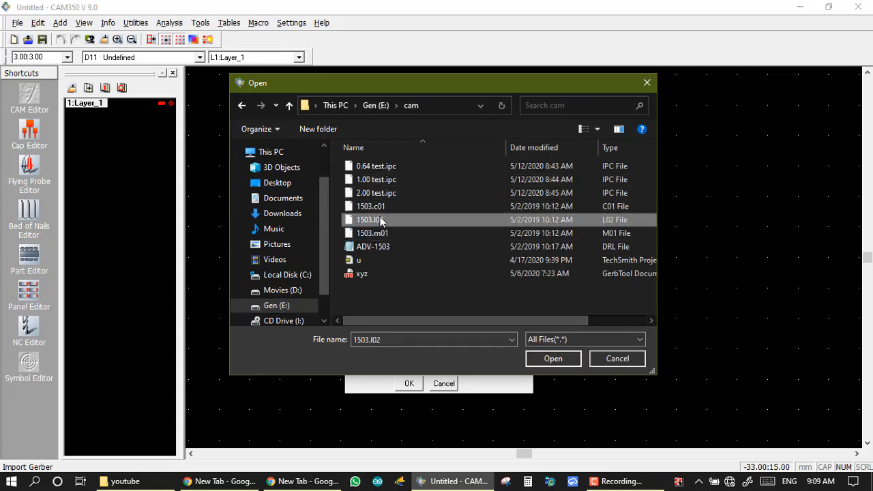
{"action": "left_click", "coordinate": [380, 207]}
{"action": "left_click", "coordinate": [553, 358]}
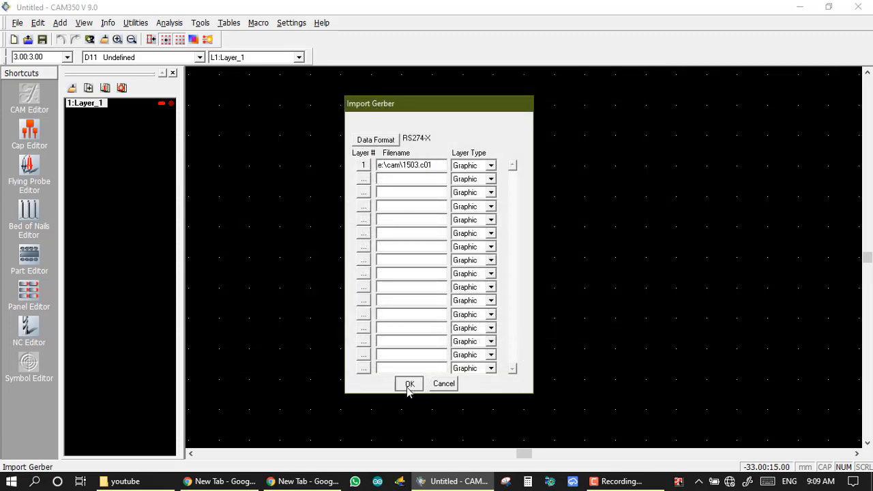
{"action": "left_click", "coordinate": [409, 384]}
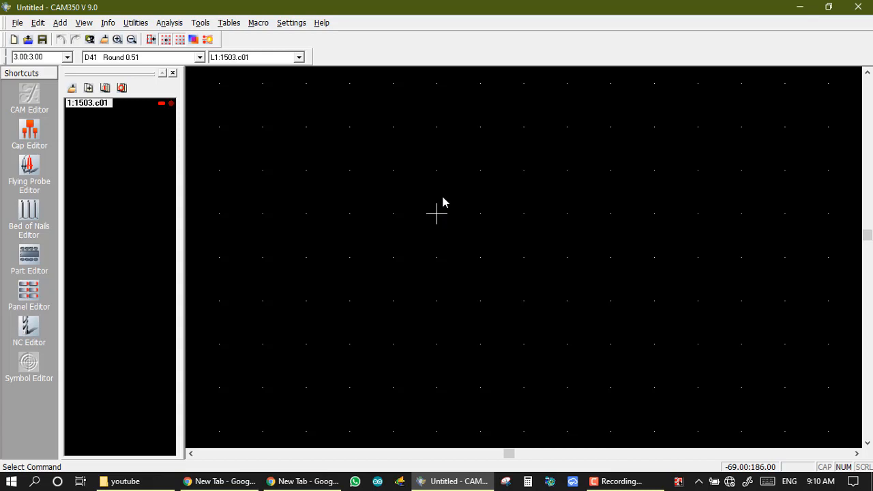
Step: Try grid spacings of 10.00:10.00 and 1.00:1.00, and return the grid to 3.00:3.00
{"action": "left_click", "coordinate": [68, 58]}
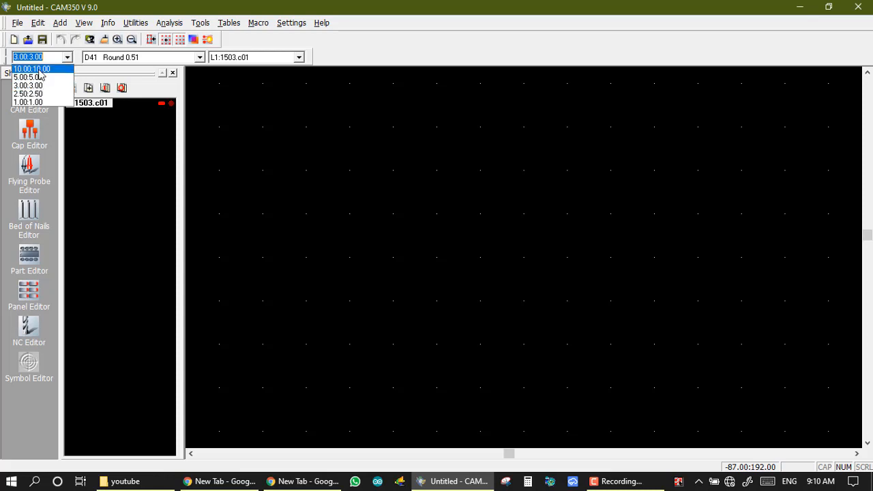
{"action": "left_click", "coordinate": [39, 70]}
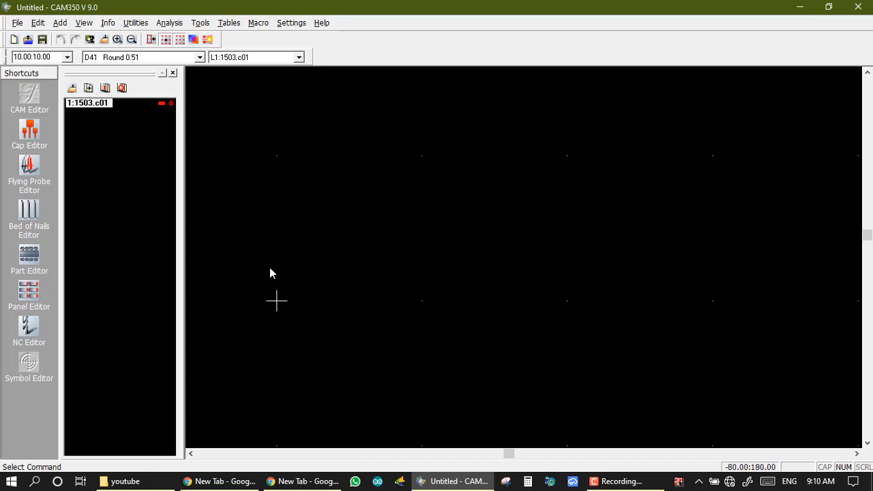
{"action": "left_click", "coordinate": [67, 56]}
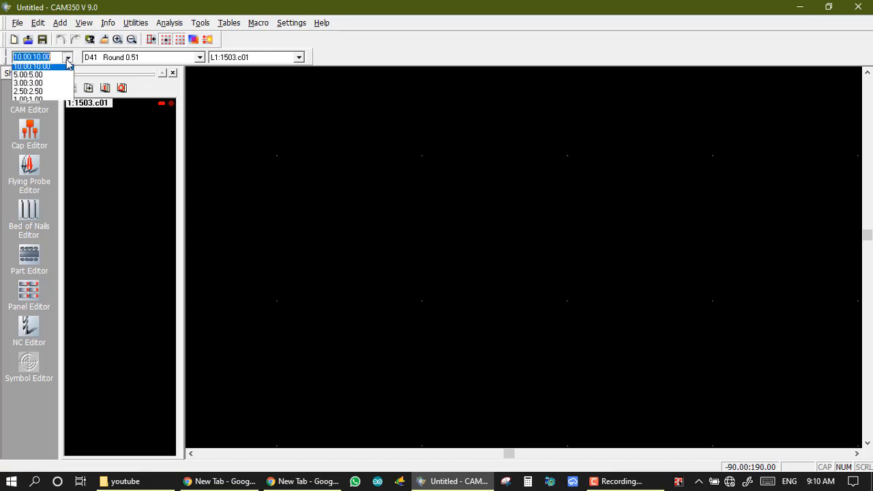
{"action": "left_click", "coordinate": [20, 102]}
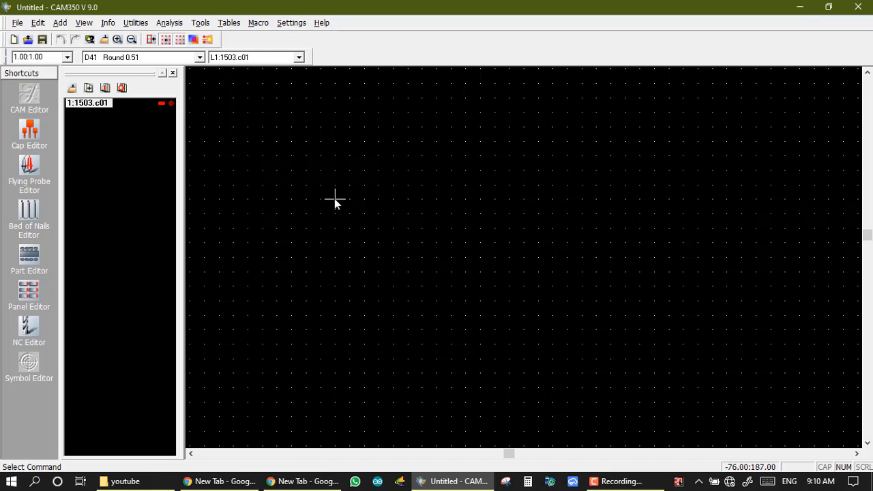
{"action": "left_click", "coordinate": [67, 57]}
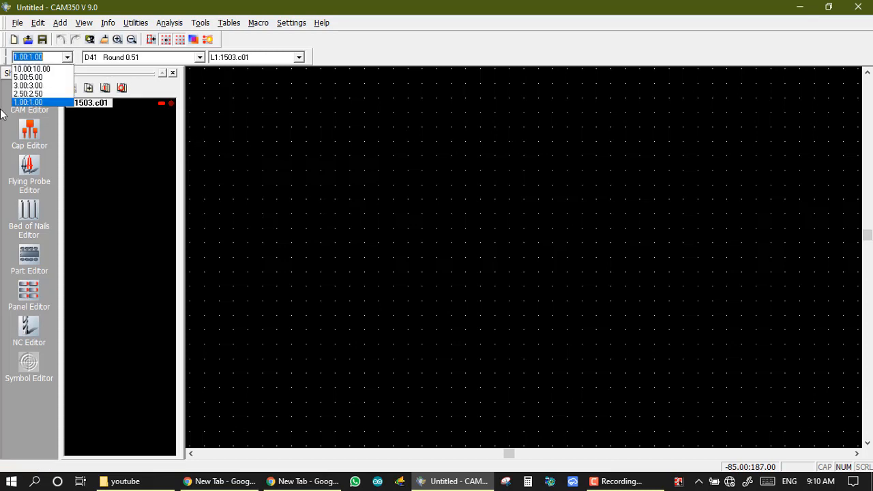
{"action": "left_click", "coordinate": [29, 87]}
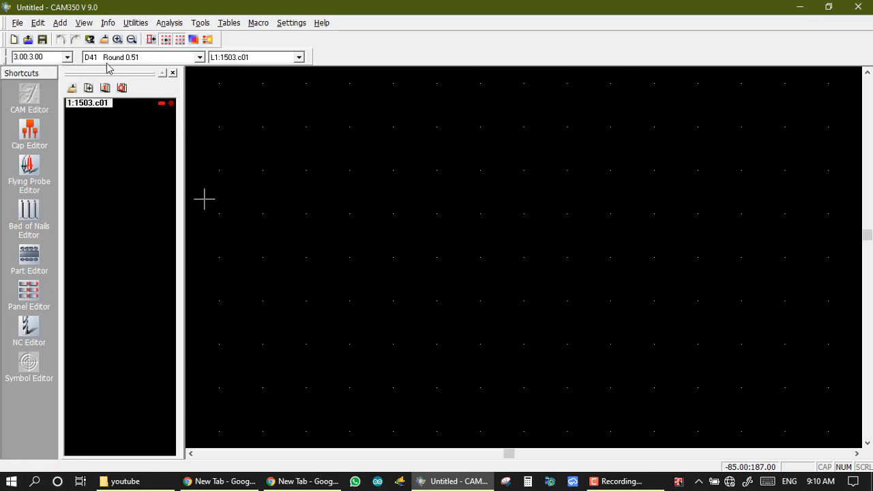
{"action": "left_click", "coordinate": [118, 106]}
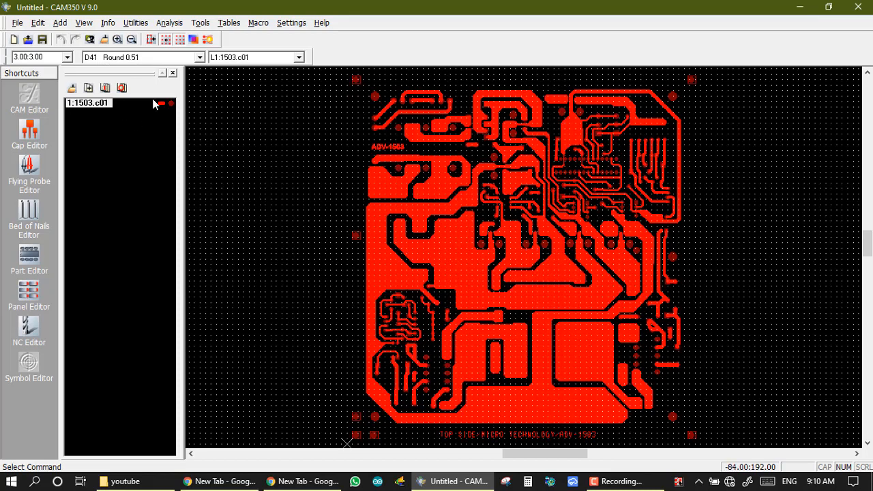
{"action": "left_click", "coordinate": [60, 22]}
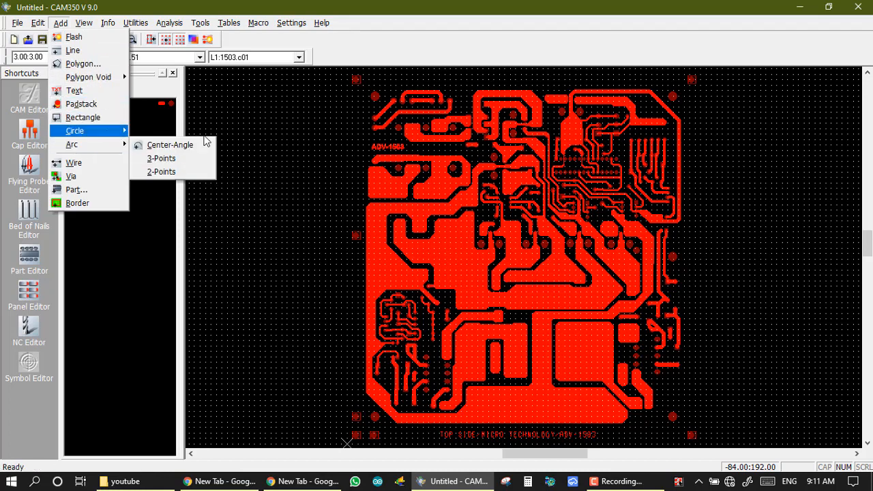
{"action": "left_click", "coordinate": [266, 234]}
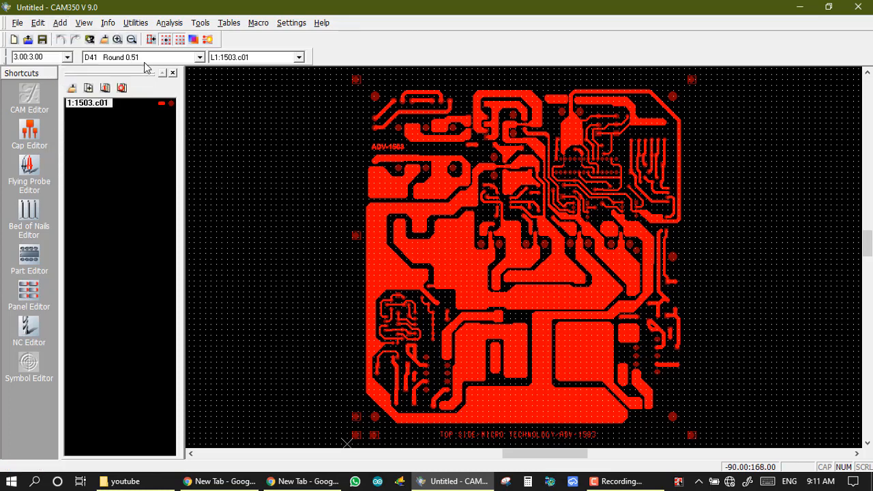
Step: Look through the list of defined apertures, checking their D-codes, shapes and sizes
{"action": "left_click", "coordinate": [200, 57]}
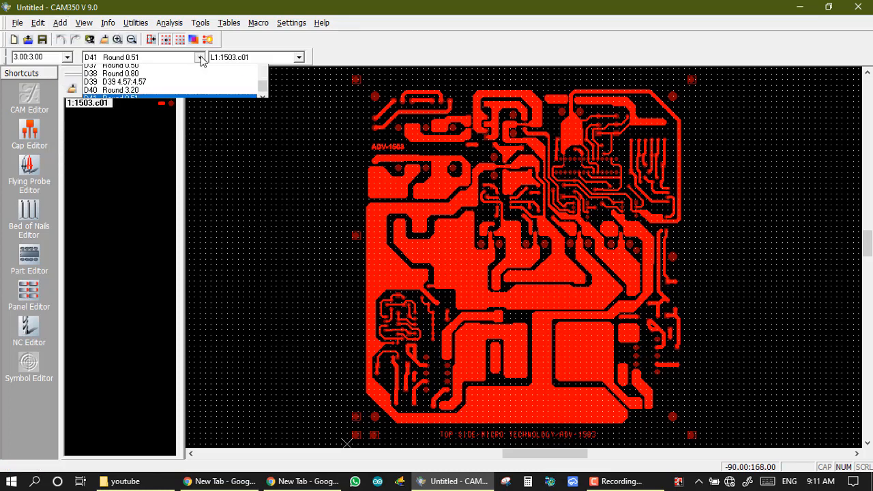
{"action": "left_click", "coordinate": [245, 110]}
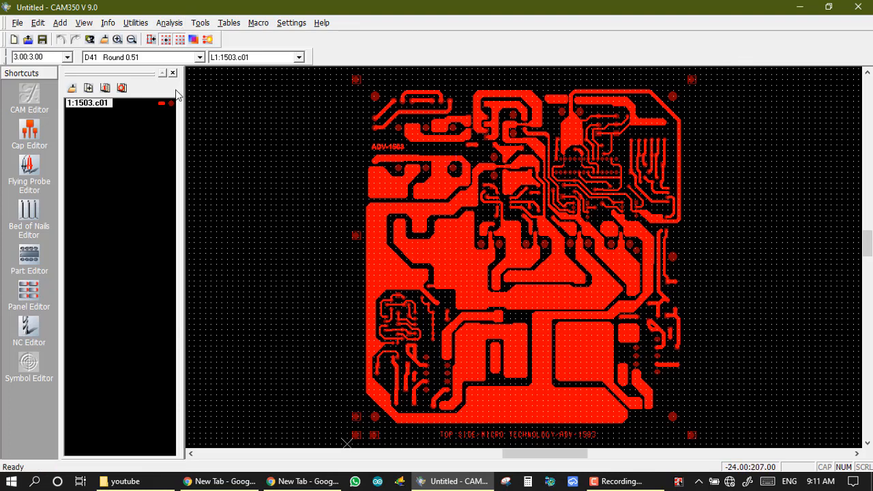
{"action": "left_click", "coordinate": [199, 57]}
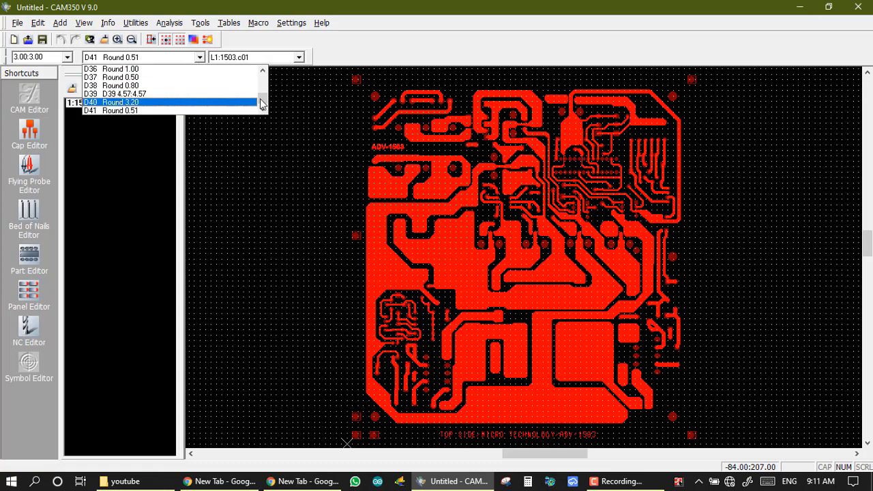
{"action": "left_click_drag", "start_coordinate": [261, 104], "coordinate": [264, 79]}
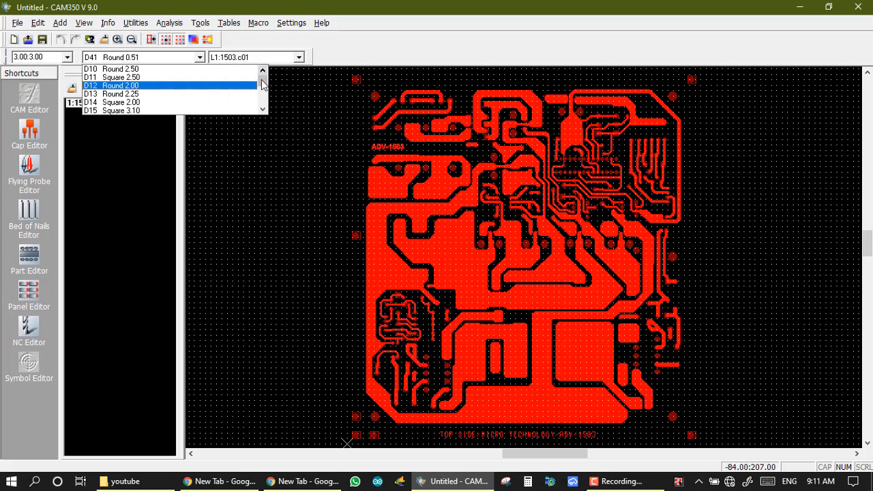
{"action": "left_click_drag", "start_coordinate": [263, 82], "coordinate": [263, 96]}
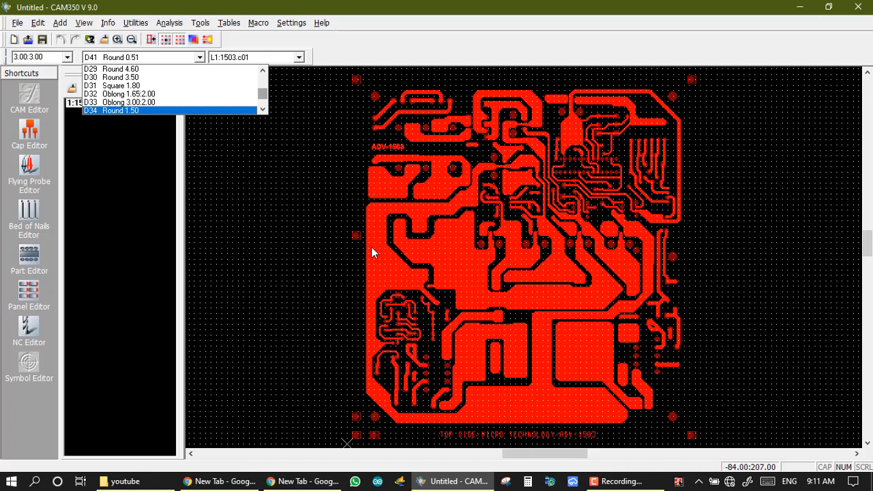
{"action": "left_click", "coordinate": [274, 238]}
Step: Try aperture D36 Round 1.00, settle on D40 Round 3.20 as the active aperture, and select L1:1503.c01 as the active layer
{"action": "left_click", "coordinate": [200, 58]}
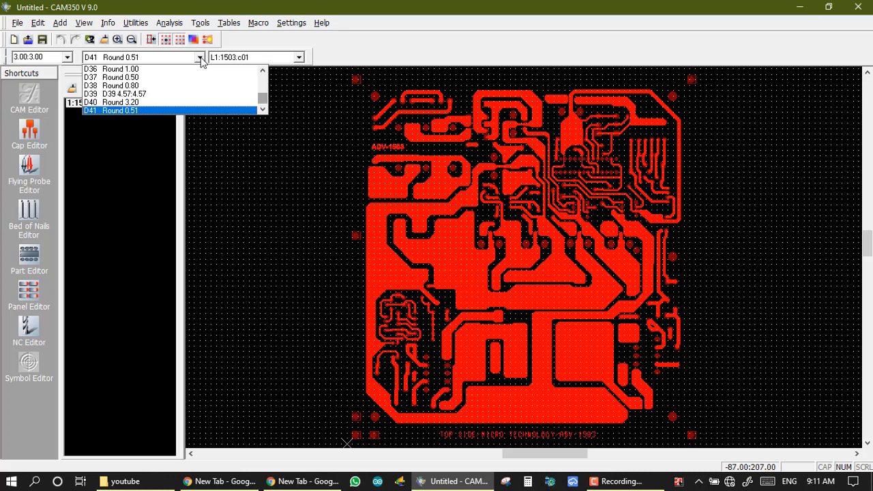
{"action": "left_click", "coordinate": [129, 70]}
{"action": "left_click", "coordinate": [201, 57]}
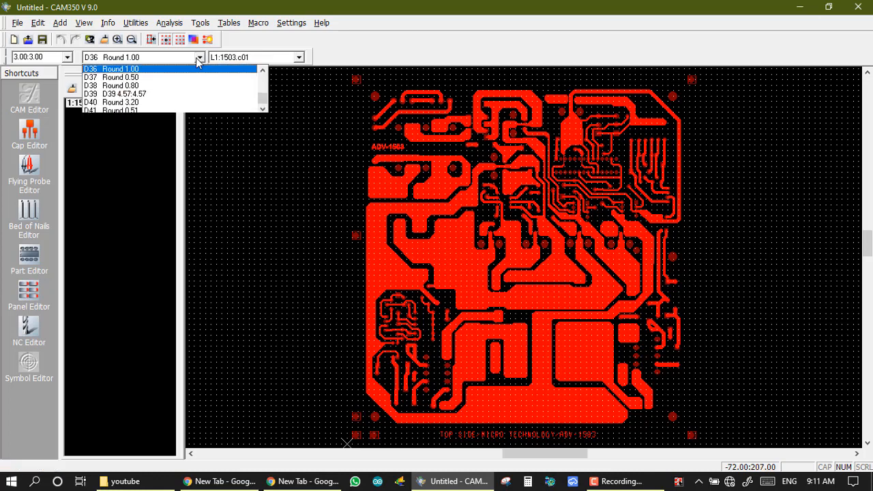
{"action": "left_click", "coordinate": [120, 103]}
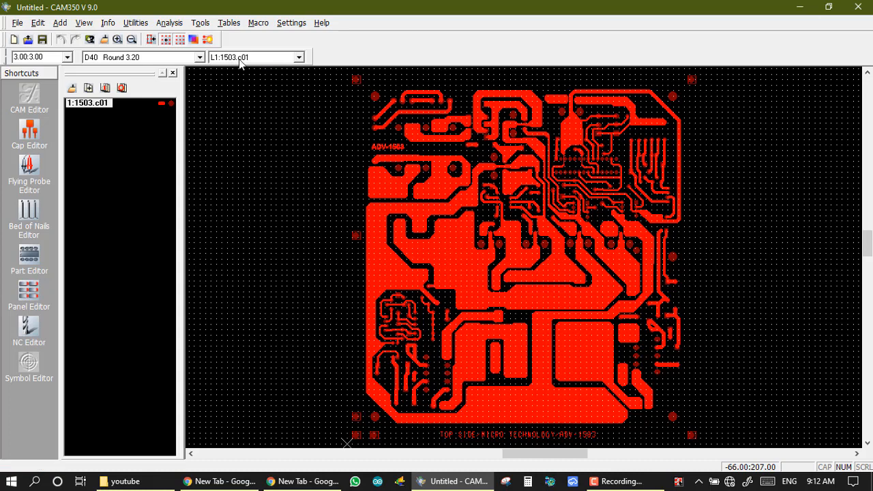
{"action": "left_click", "coordinate": [295, 59]}
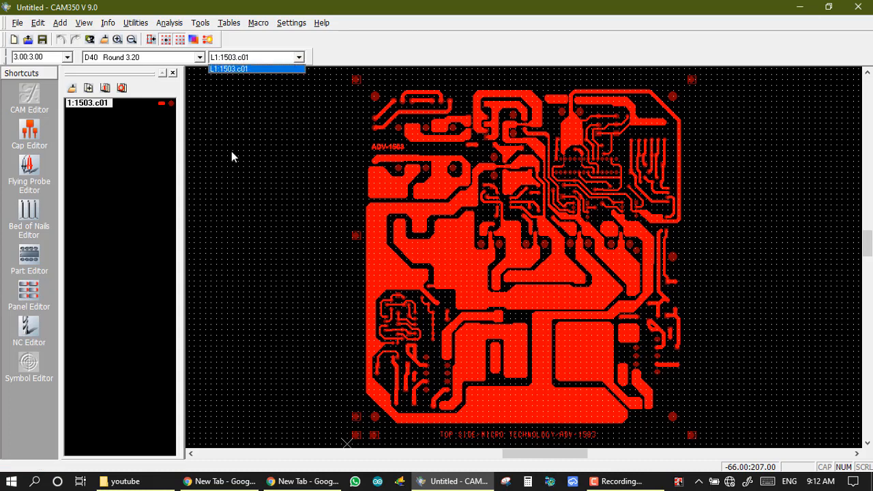
{"action": "left_click", "coordinate": [228, 69]}
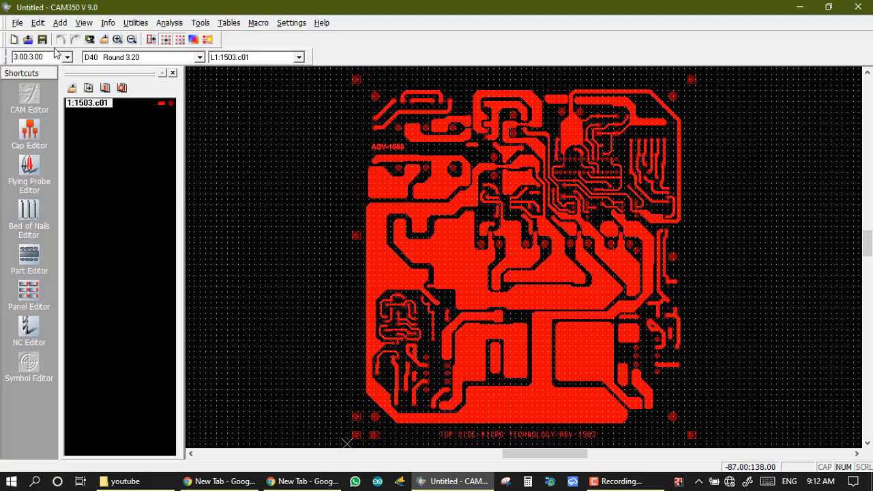
Step: Add nine new empty layers after the imported 1503.c01 layer
{"action": "left_click", "coordinate": [60, 23]}
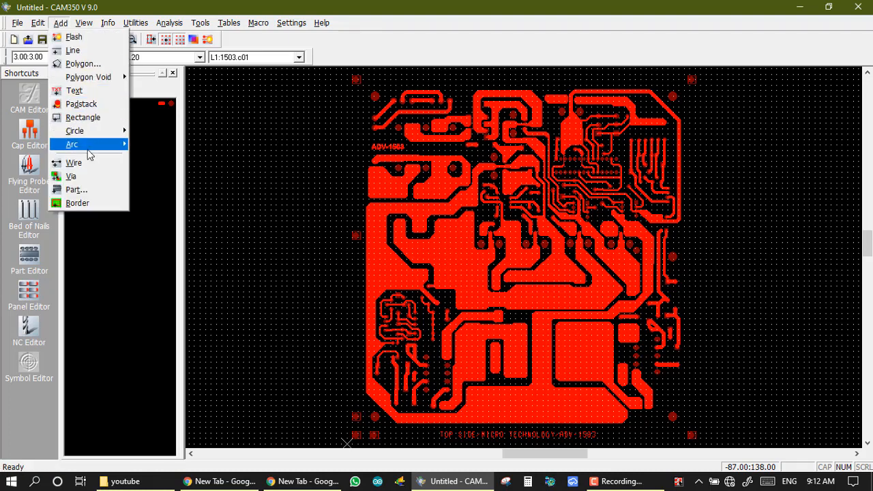
{"action": "mouse_move", "coordinate": [37, 26]}
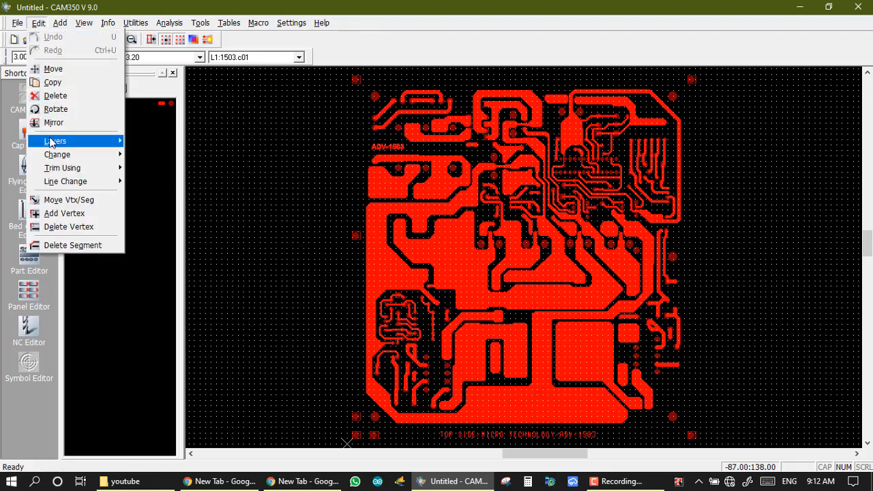
{"action": "mouse_move", "coordinate": [56, 141]}
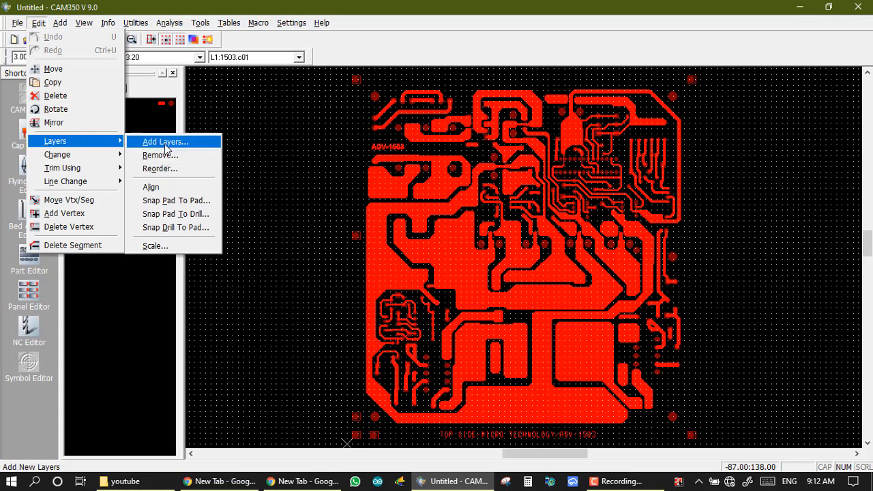
{"action": "left_click", "coordinate": [167, 144]}
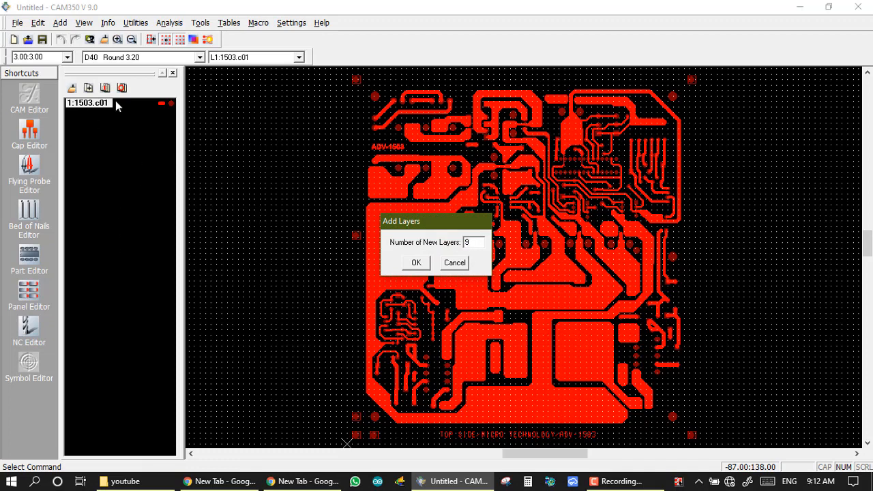
{"action": "type", "text": "9"}
{"action": "left_click", "coordinate": [416, 262]}
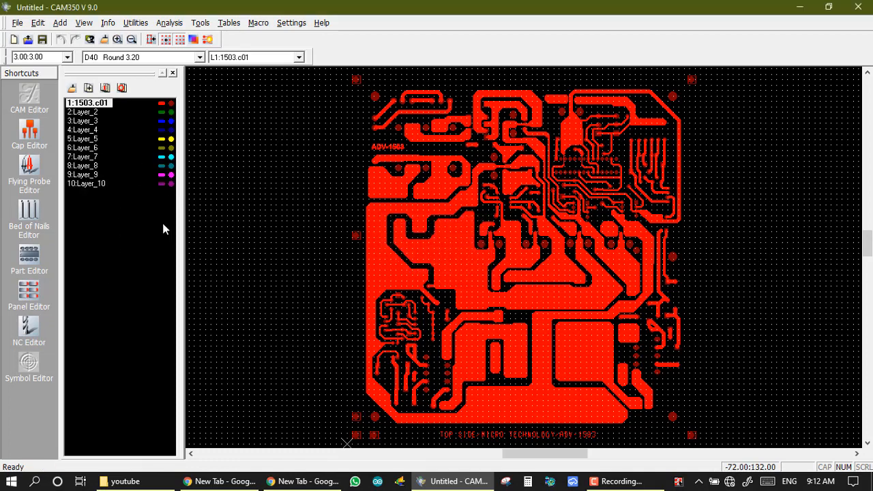
Step: Make L9:Layer_9 the active layer
{"action": "left_click", "coordinate": [252, 57]}
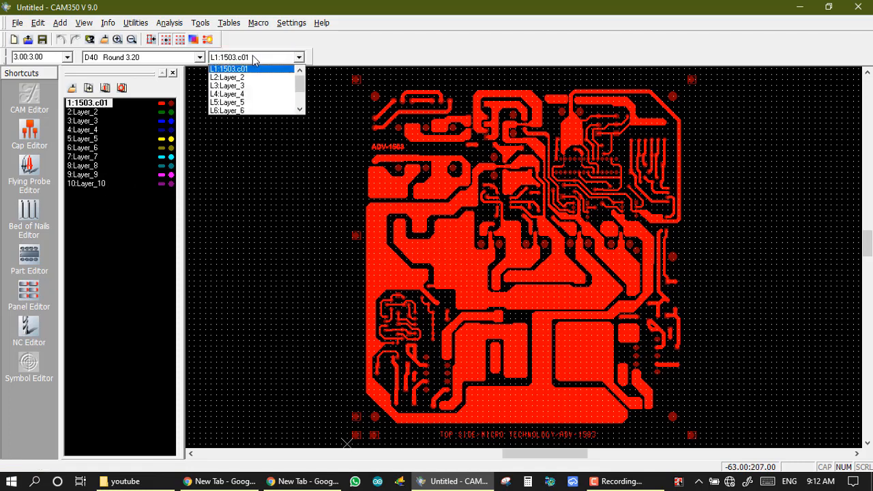
{"action": "scroll", "coordinate": [298, 86], "scroll_direction": "down", "scroll_amount": 2}
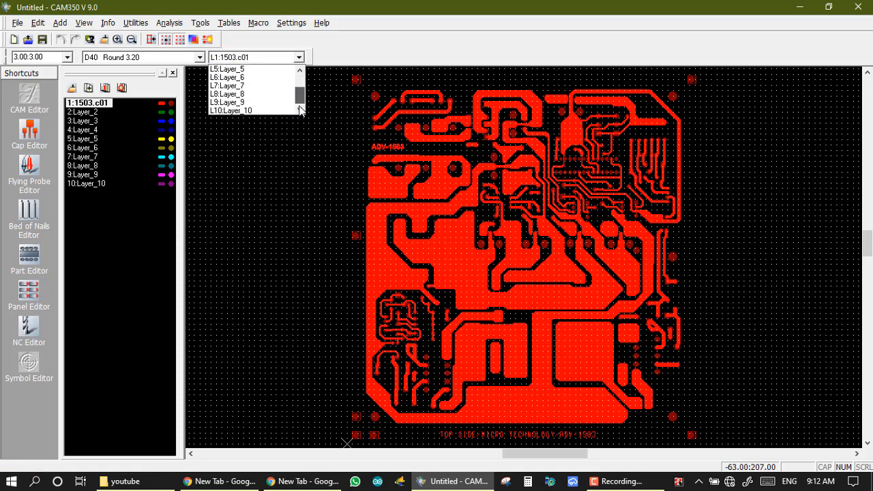
{"action": "left_click", "coordinate": [243, 103]}
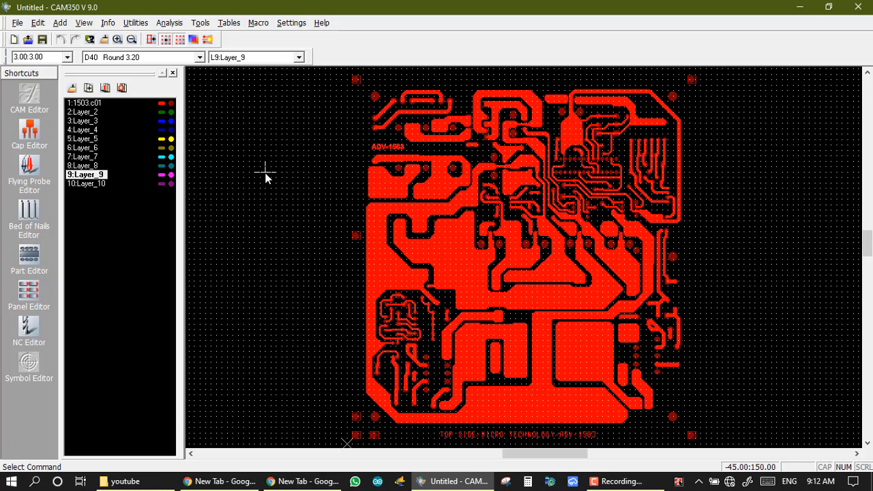
Step: Scatter a cluster of D40 Round 3.20 flashes on Layer_9 in the empty area beside the board's upper left edge
{"action": "left_click", "coordinate": [60, 23]}
{"action": "left_click", "coordinate": [72, 37]}
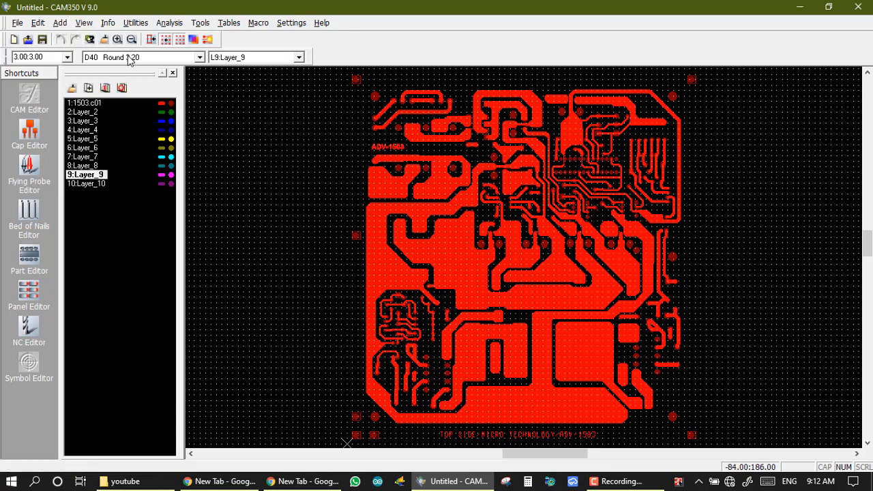
{"action": "left_click", "coordinate": [276, 221]}
{"action": "left_click", "coordinate": [282, 215]}
{"action": "left_click", "coordinate": [282, 205]}
{"action": "left_click", "coordinate": [270, 188]}
{"action": "left_click", "coordinate": [266, 177]}
{"action": "left_click", "coordinate": [265, 171]}
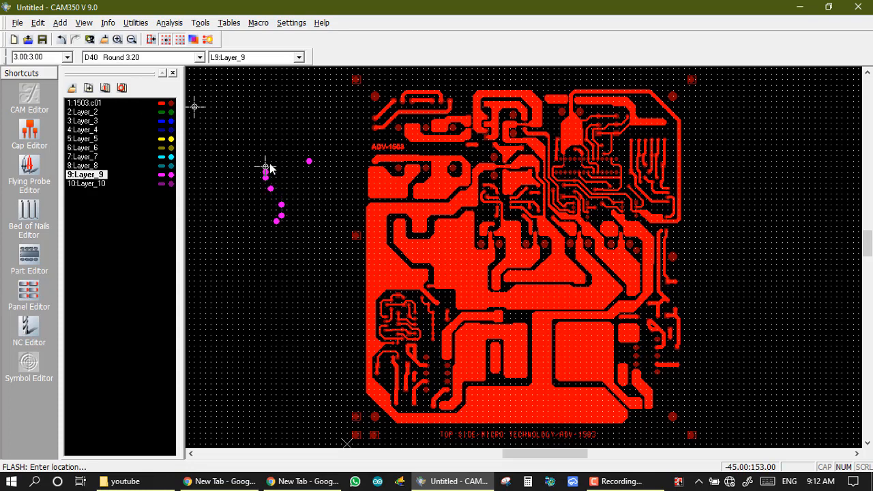
{"action": "left_click", "coordinate": [276, 161]}
{"action": "left_click", "coordinate": [298, 150]}
{"action": "left_click", "coordinate": [298, 188]}
{"action": "left_click", "coordinate": [298, 199]}
{"action": "left_click", "coordinate": [292, 199]}
{"action": "left_click", "coordinate": [281, 188]}
{"action": "left_click", "coordinate": [282, 178]}
{"action": "left_click", "coordinate": [287, 172]}
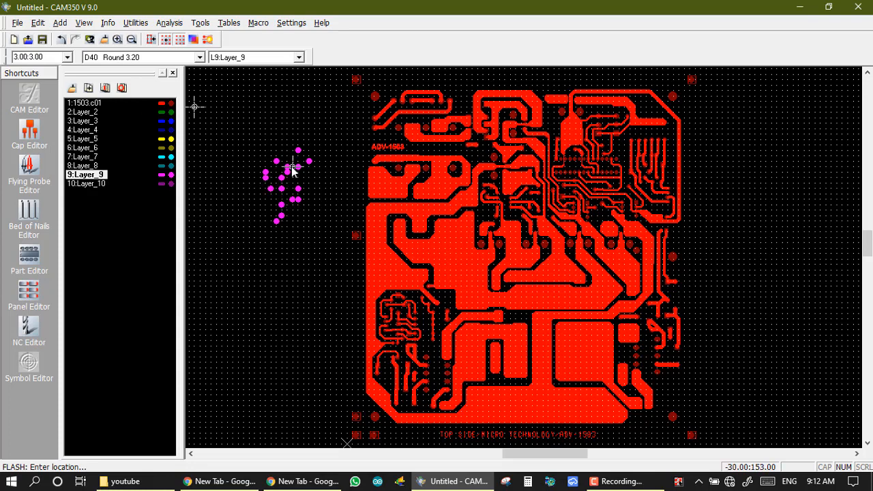
{"action": "left_click", "coordinate": [287, 167]}
{"action": "key", "text": "Escape"}
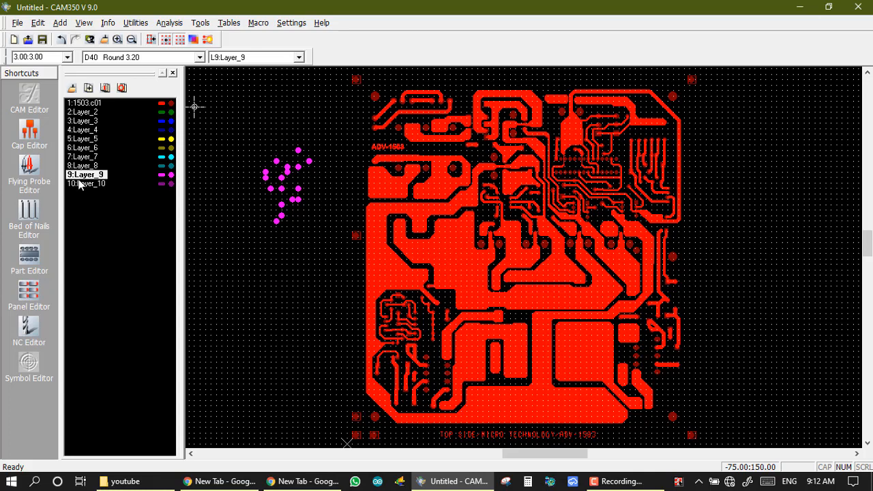
Step: Place three more flashes on Layer_9 below the existing cluster, outside the board's left edge
{"action": "right_click", "coordinate": [298, 198]}
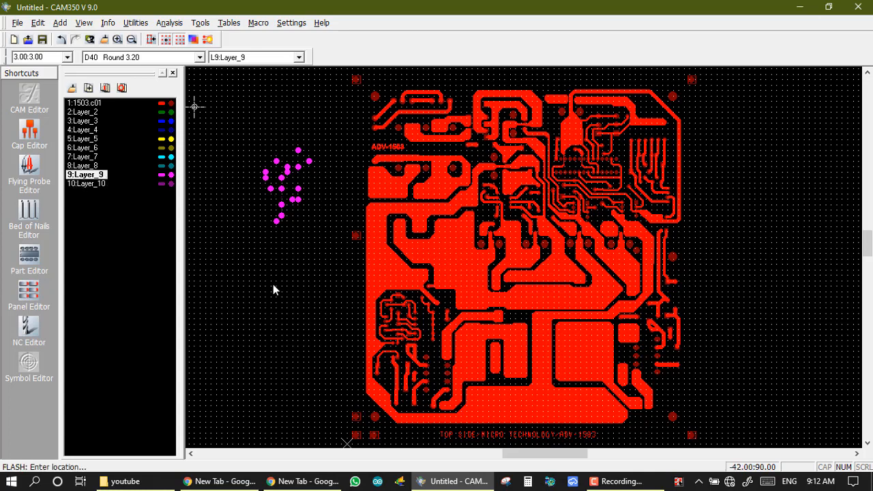
{"action": "left_click", "coordinate": [272, 291]}
{"action": "left_click", "coordinate": [243, 259]}
{"action": "left_click", "coordinate": [243, 269]}
Step: Draw five overlapping rectangles on Layer_9, spread from the flash cluster across the board
{"action": "left_click", "coordinate": [60, 22]}
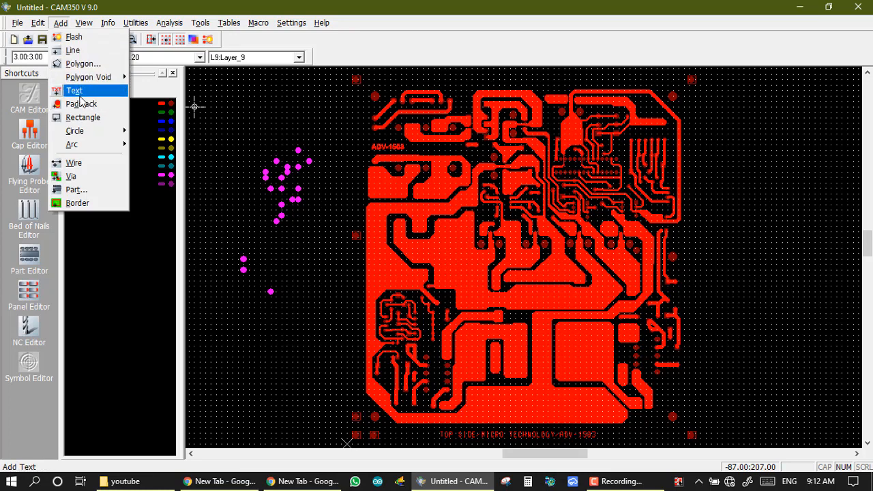
{"action": "left_click", "coordinate": [81, 119]}
{"action": "left_click", "coordinate": [269, 133]}
{"action": "left_click", "coordinate": [407, 270]}
{"action": "left_click", "coordinate": [346, 171]}
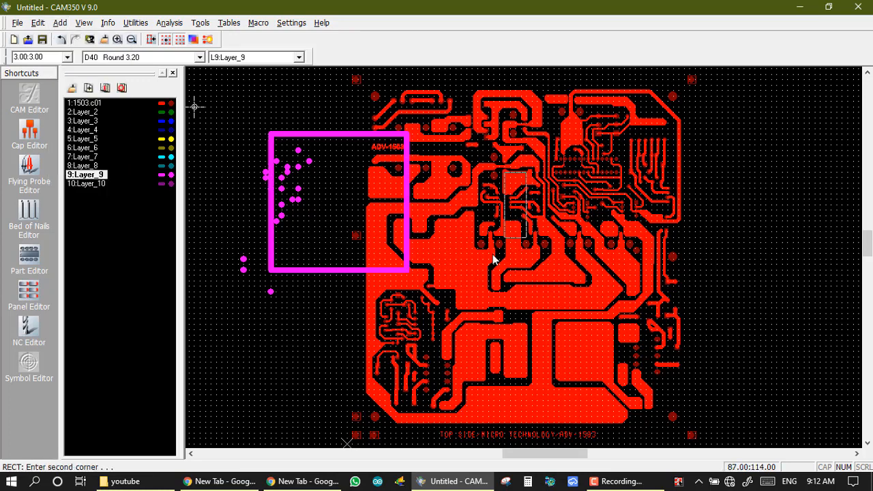
{"action": "left_click", "coordinate": [529, 363]}
{"action": "left_click", "coordinate": [393, 121]}
{"action": "left_click", "coordinate": [571, 347]}
{"action": "left_click", "coordinate": [599, 172]}
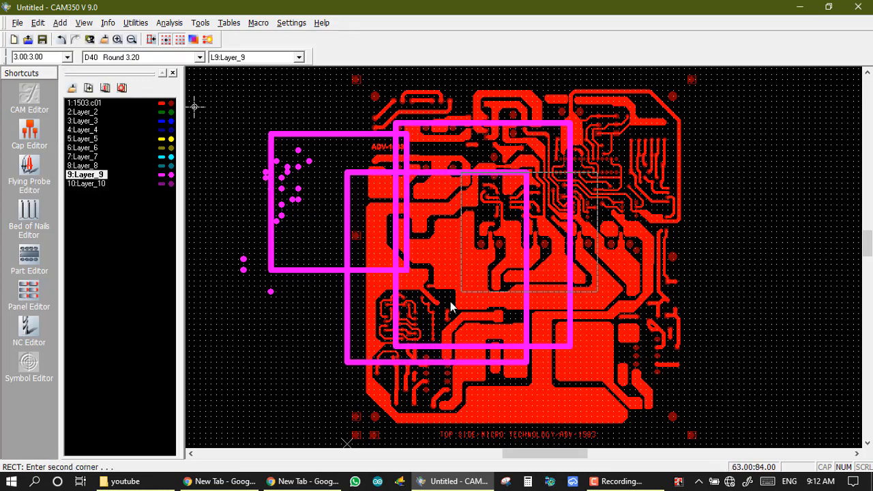
{"action": "left_click", "coordinate": [448, 302]}
{"action": "left_click", "coordinate": [670, 165]}
{"action": "left_click", "coordinate": [513, 271]}
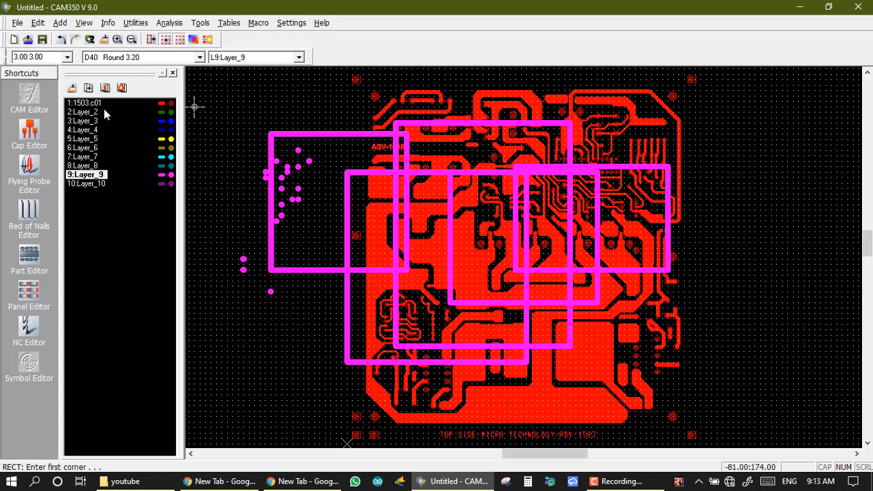
Step: Display only Layer_9, hiding every other layer
{"action": "left_click", "coordinate": [99, 176]}
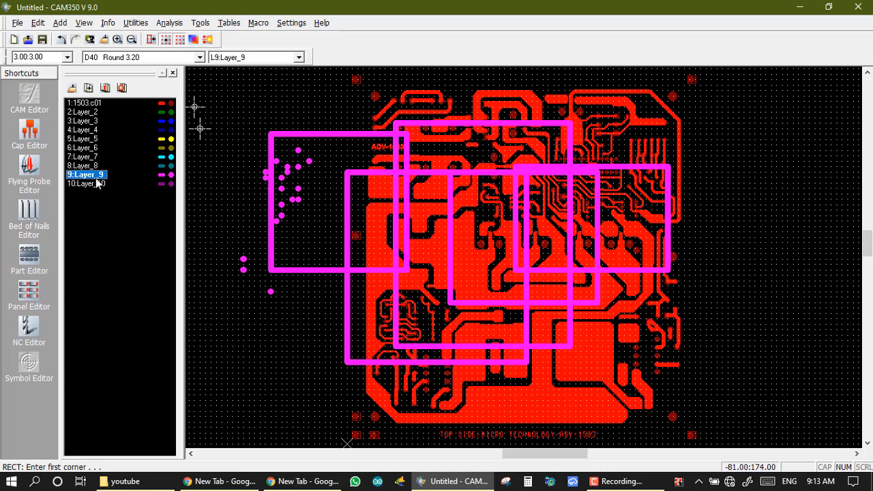
{"action": "double_click", "coordinate": [97, 177]}
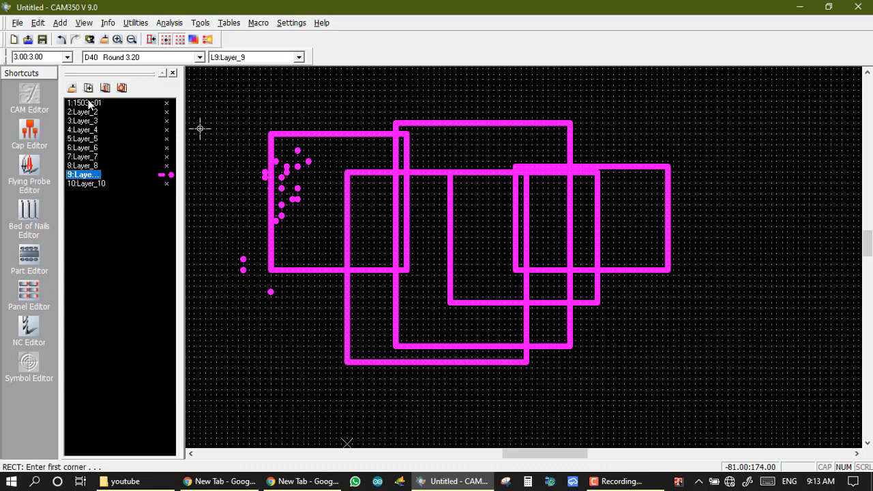
Step: Display only layer 1503.c01, and turn on layers 2 through 8 and Layer_10 one by one, leaving Layer_9 hidden
{"action": "double_click", "coordinate": [85, 105]}
{"action": "left_click", "coordinate": [86, 113]}
{"action": "left_click", "coordinate": [86, 122]}
{"action": "left_click", "coordinate": [87, 131]}
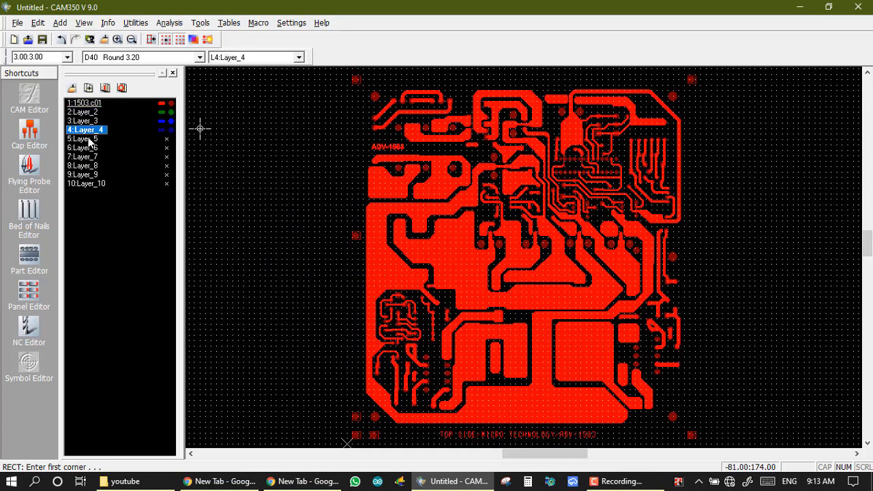
{"action": "left_click", "coordinate": [87, 140]}
{"action": "left_click", "coordinate": [85, 148]}
{"action": "left_click", "coordinate": [86, 156]}
{"action": "left_click", "coordinate": [86, 165]}
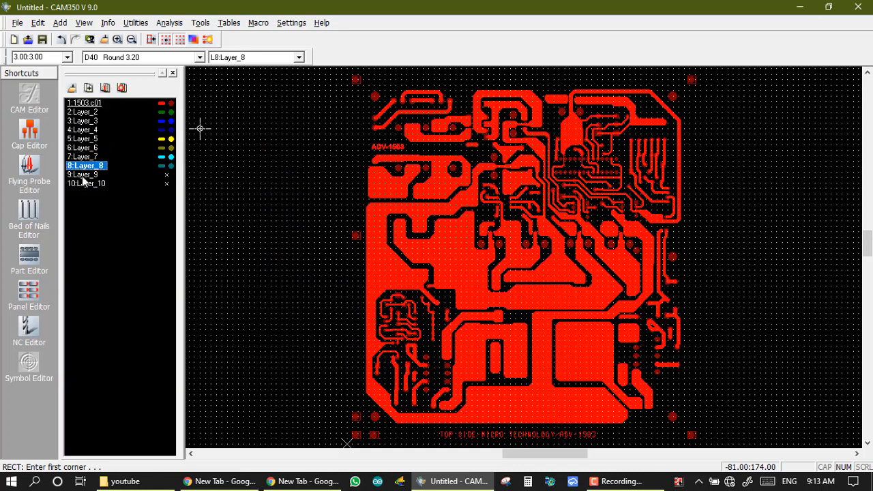
{"action": "left_click", "coordinate": [92, 183]}
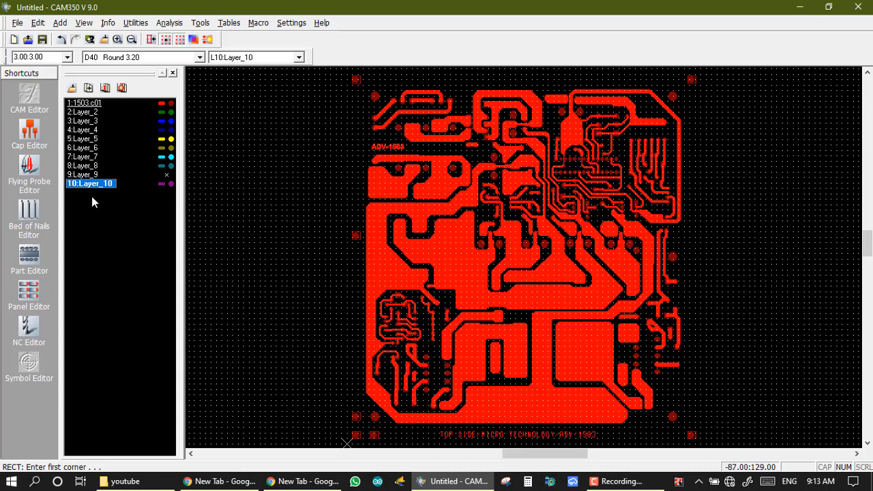
Step: Display only Layer_9 and make L3:Layer_3 the active layer
{"action": "left_click", "coordinate": [82, 175]}
{"action": "left_click", "coordinate": [243, 60]}
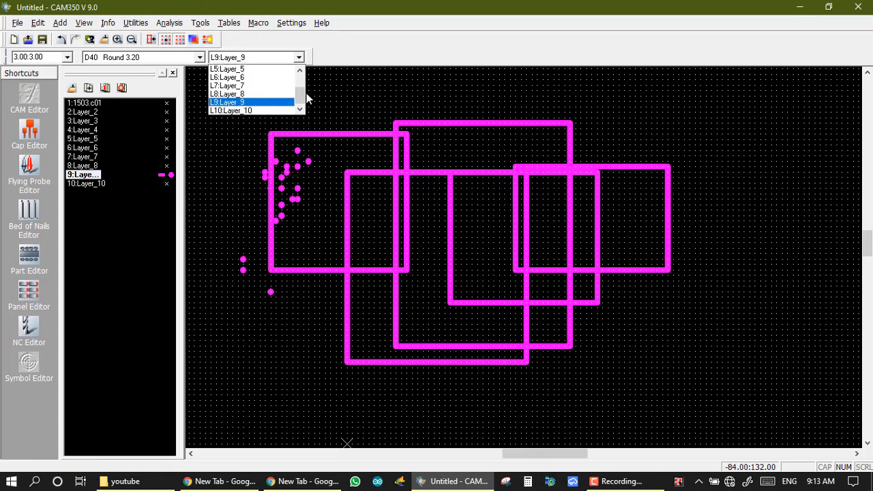
{"action": "scroll", "coordinate": [298, 96], "scroll_direction": "up", "scroll_amount": 2}
{"action": "left_click", "coordinate": [238, 86]}
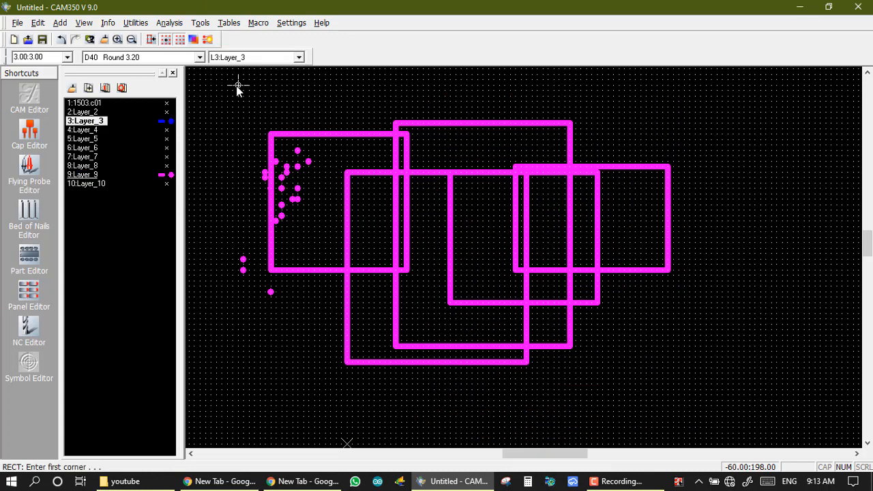
Step: Draw four overlapping rectangles on Layer_3 across the flashes and rectangles of Layer_9
{"action": "left_click", "coordinate": [238, 86]}
{"action": "left_click", "coordinate": [462, 237]}
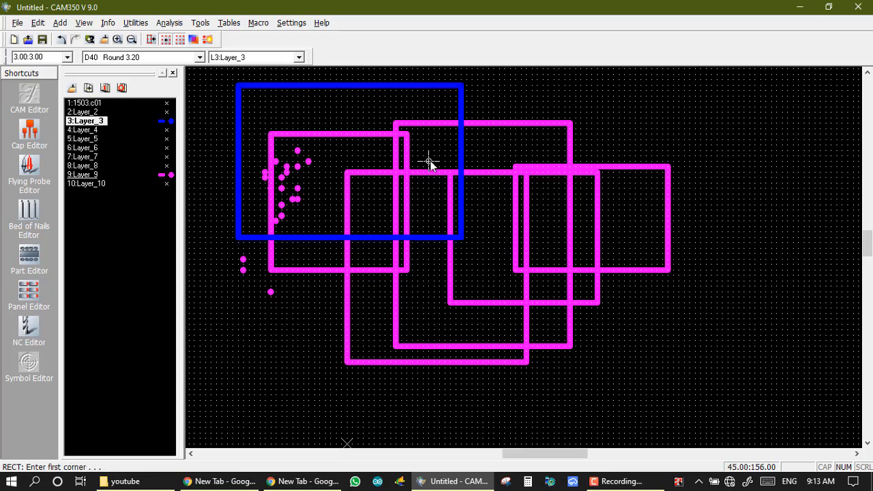
{"action": "left_click", "coordinate": [454, 172]}
{"action": "left_click", "coordinate": [619, 329]}
{"action": "left_click", "coordinate": [328, 187]}
{"action": "left_click", "coordinate": [455, 379]}
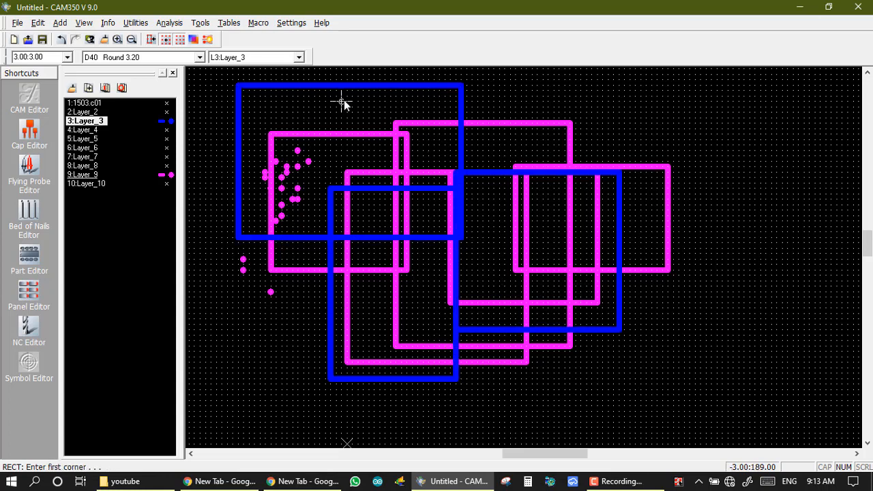
{"action": "left_click", "coordinate": [384, 111]}
{"action": "left_click", "coordinate": [616, 204]}
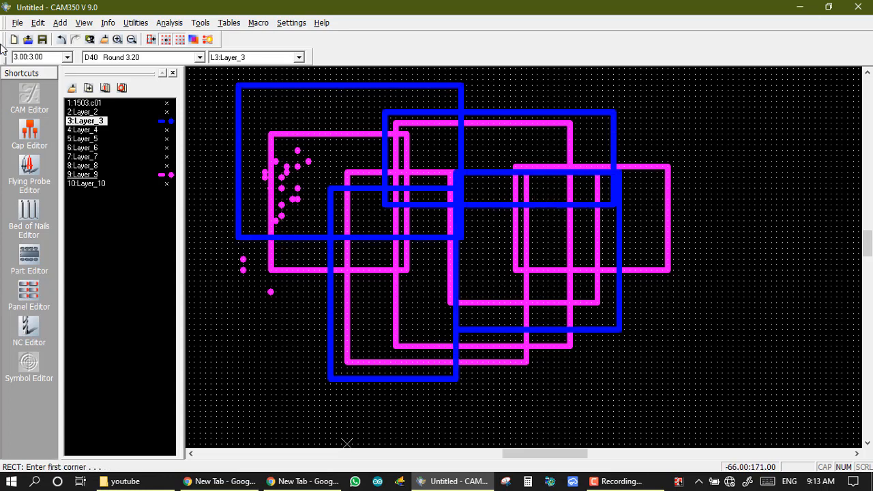
Step: Make layers 1 through 5 active one after another, turning on their display alongside Layer_9
{"action": "left_click", "coordinate": [85, 103]}
{"action": "left_click", "coordinate": [85, 112]}
{"action": "left_click", "coordinate": [83, 121]}
{"action": "left_click", "coordinate": [83, 129]}
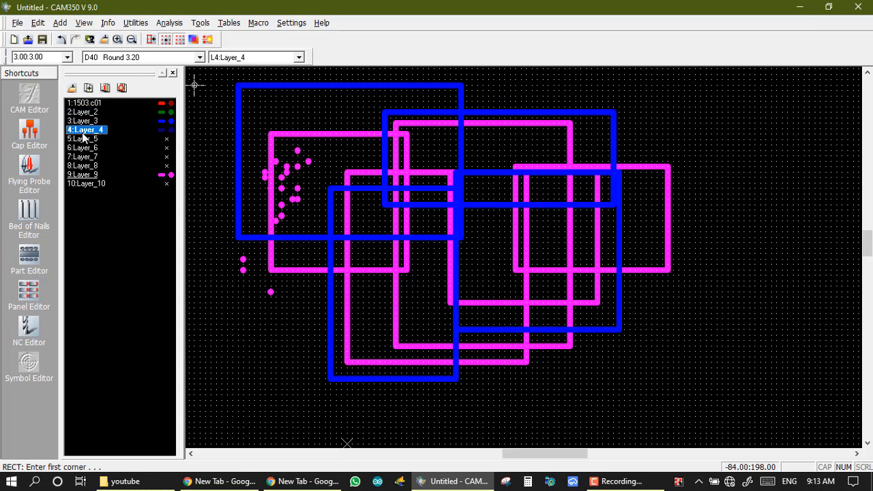
{"action": "left_click", "coordinate": [83, 139]}
Step: Look through the available active layers, select L1:1503.c01 and display it alone
{"action": "left_click", "coordinate": [250, 59]}
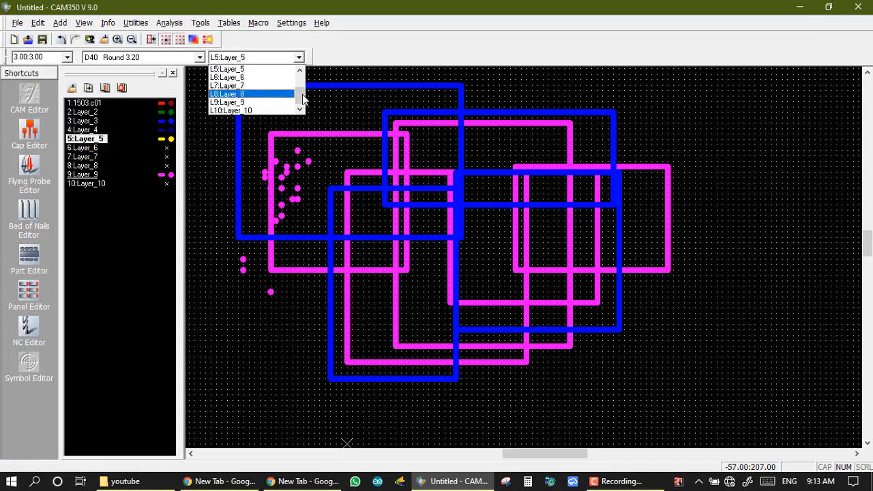
{"action": "left_click_drag", "start_coordinate": [302, 99], "coordinate": [300, 76]}
{"action": "left_click", "coordinate": [93, 103]}
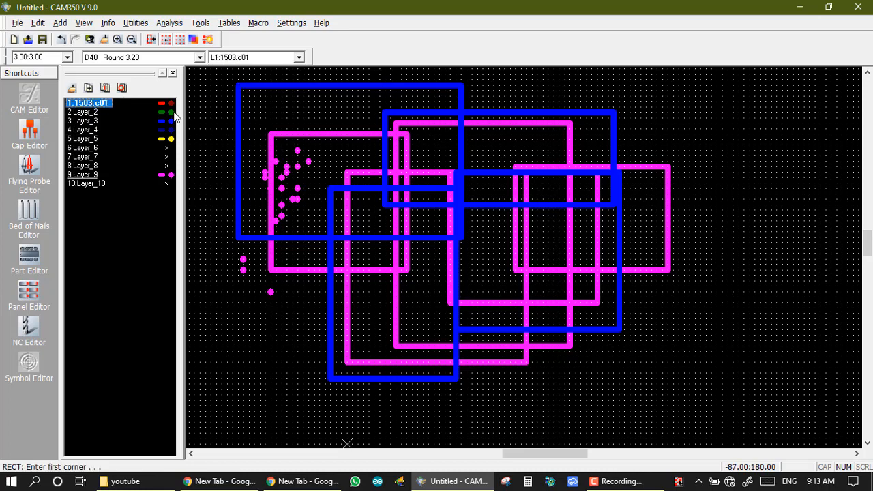
{"action": "double_click", "coordinate": [87, 105]}
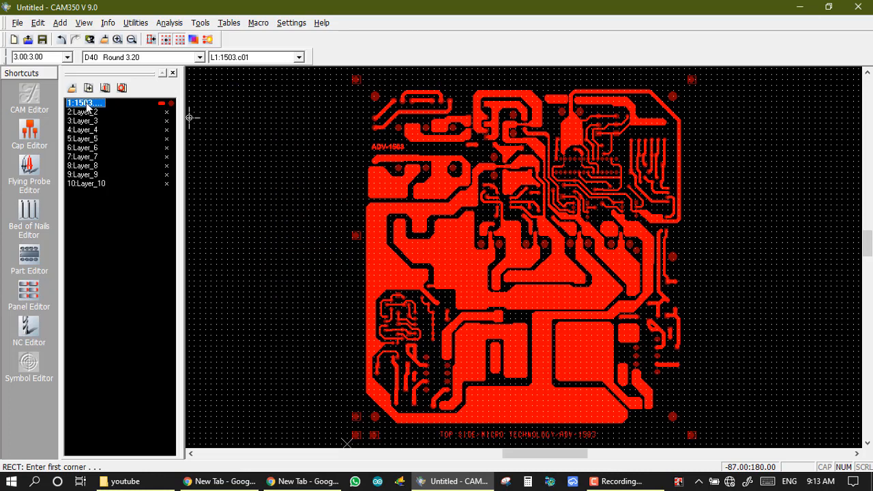